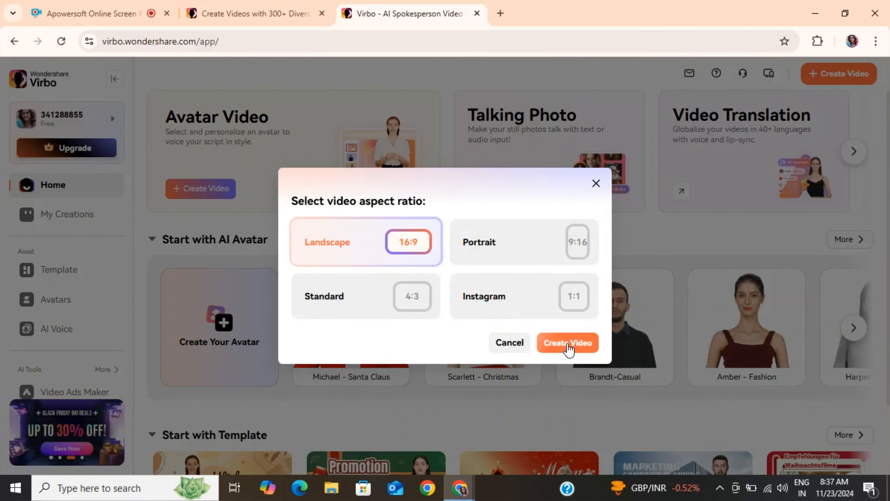
Step: Create a landscape 16:9 video and set its background to the first popular image of blurred Christmas tree lights
left_click(568, 347)
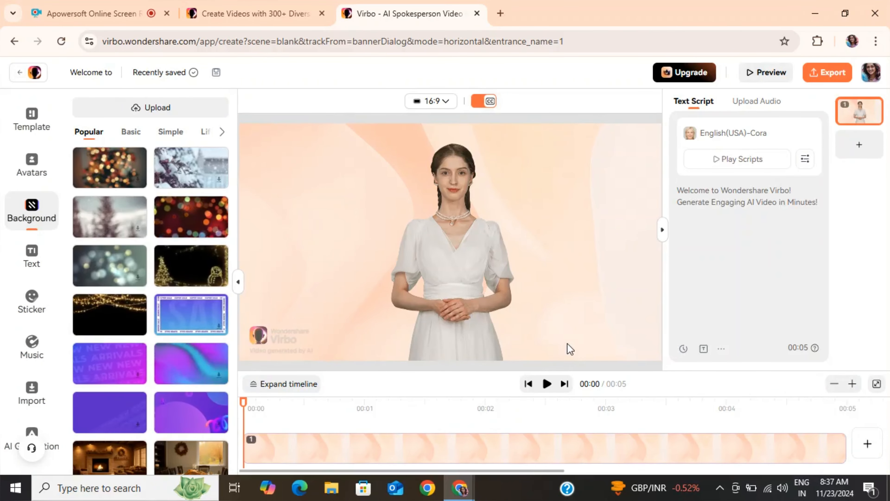
left_click(121, 166)
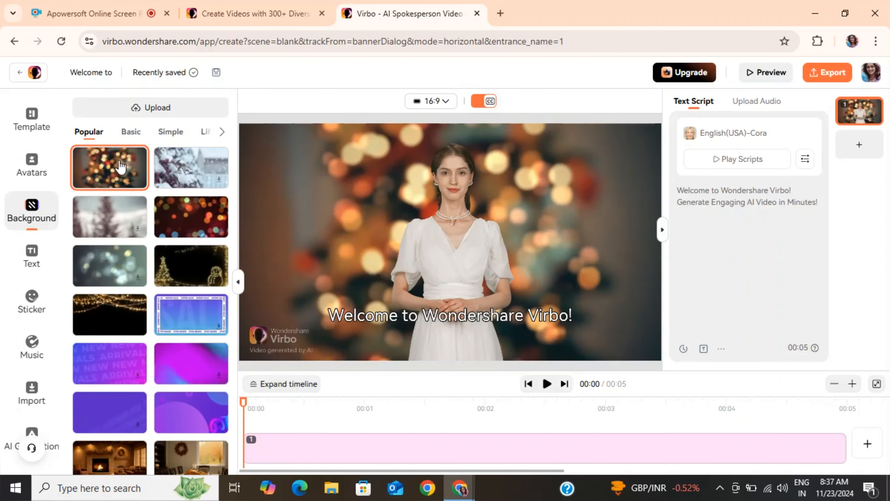
Step: Replace the presenter with the female video avatar Harper in the pink blazer
left_click(37, 165)
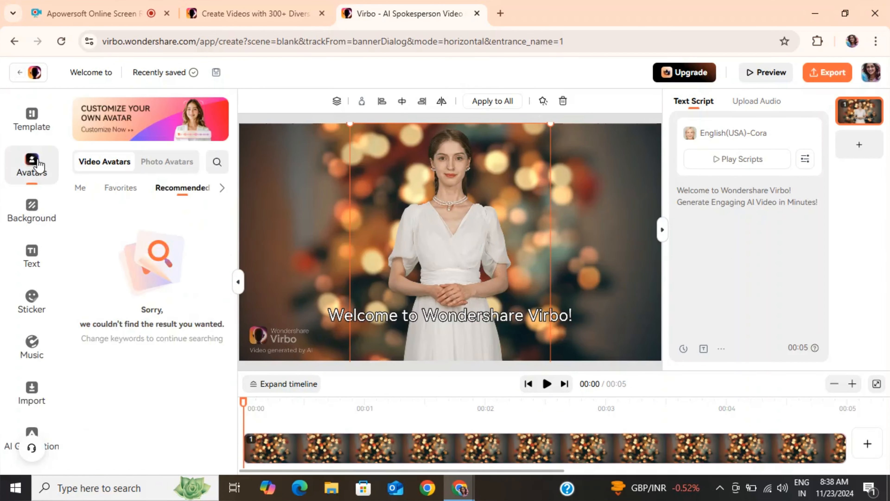
left_click(185, 188)
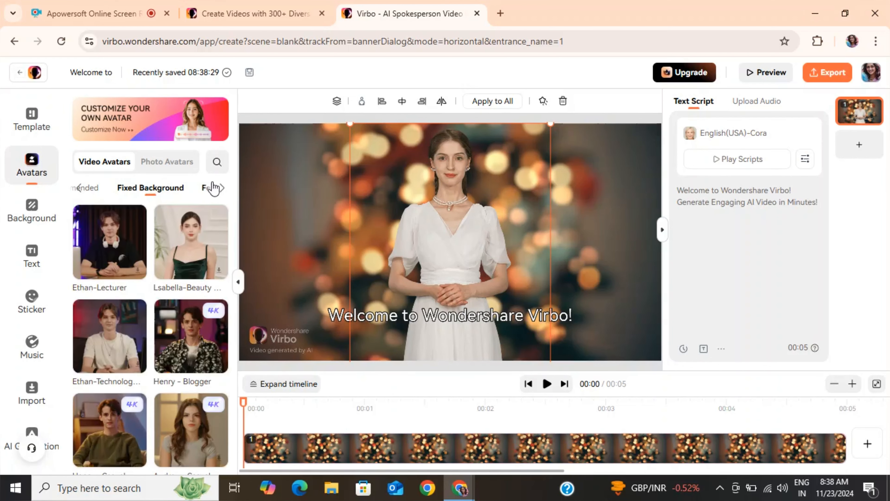
left_click(207, 191)
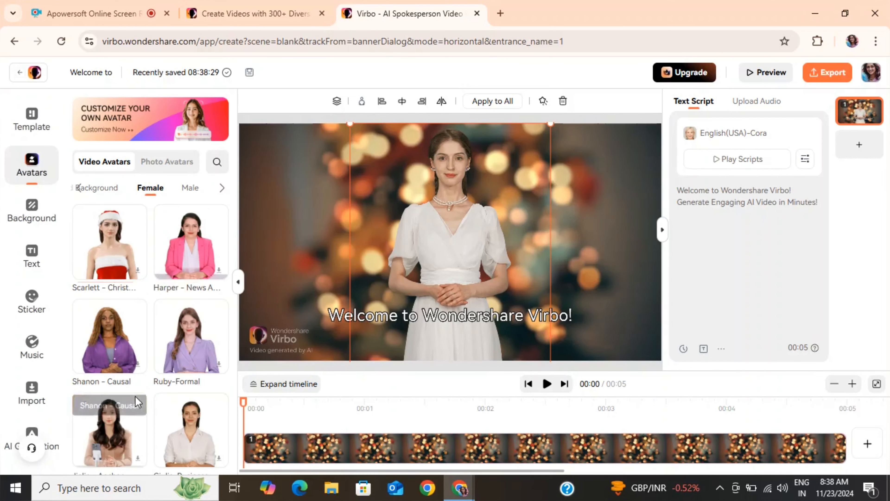
left_click(194, 262)
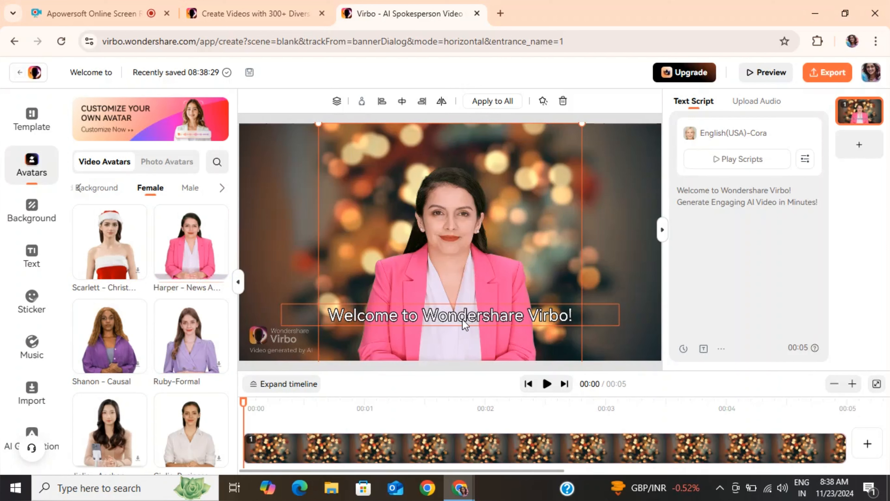
left_click(730, 204)
key("ctrl+a")
key("BackSpace")
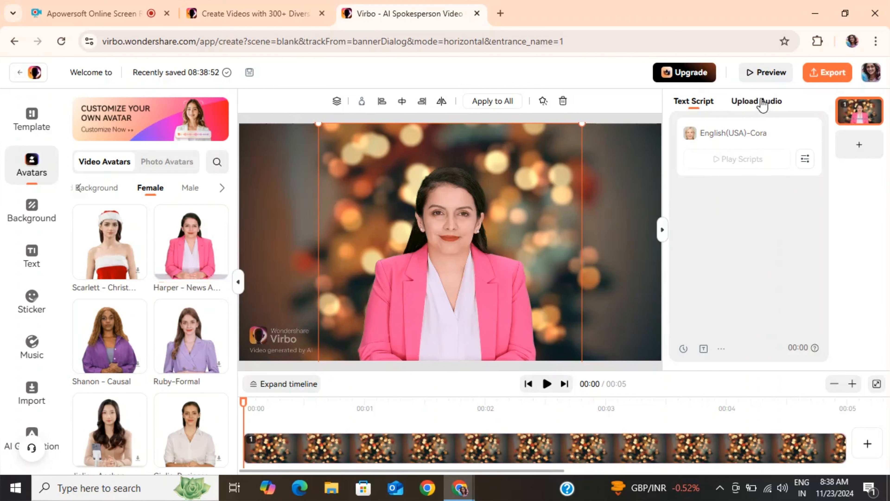
left_click(764, 105)
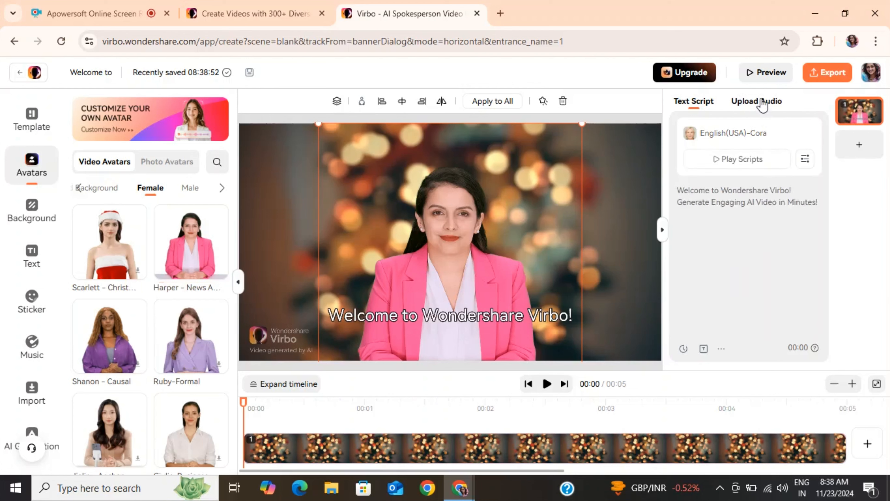
left_click(699, 105)
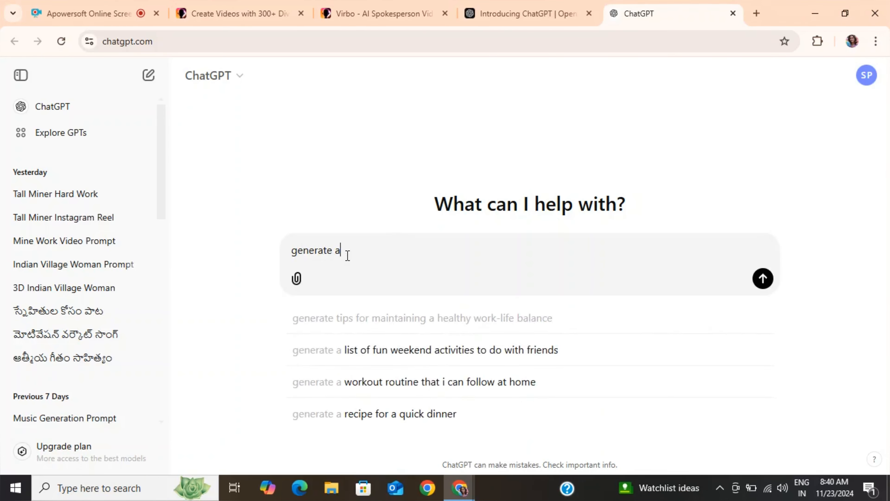
Step: Switch to ChatGPT and submit the prompt "generate a breaking news about space"
type("brea")
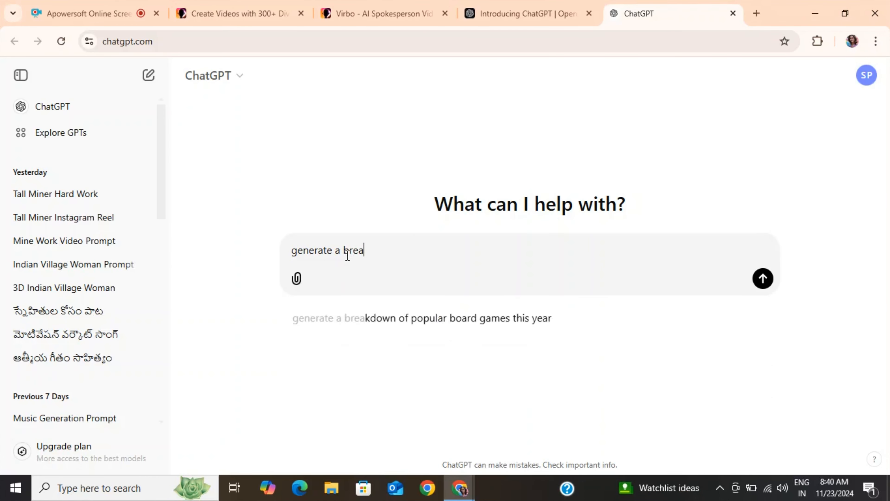
type("king news about space")
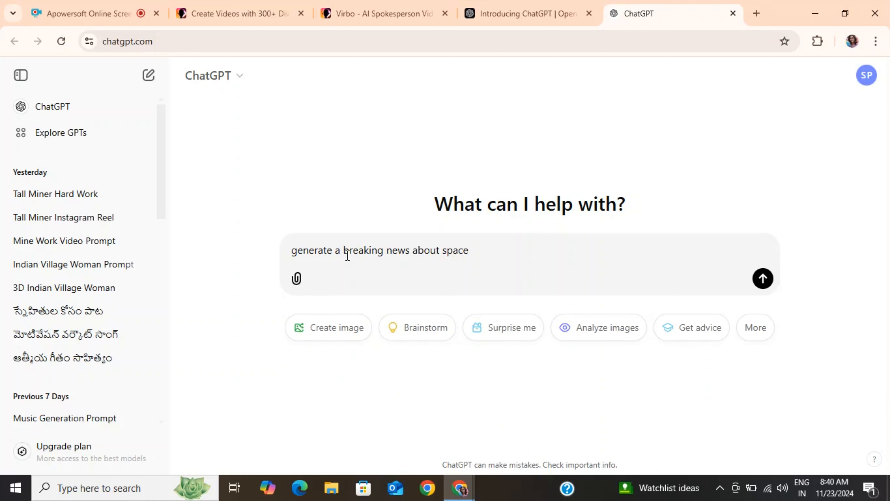
left_click(764, 280)
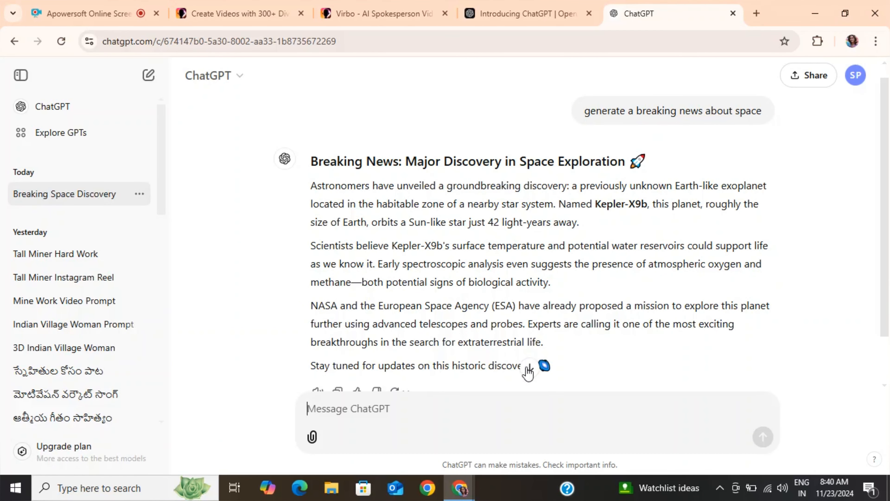
Step: Copy the first paragraph of the generated news, about astronomers unveiling an Earth-like exoplanet
left_click(528, 367)
left_click_drag(312, 132, 589, 175)
right_click(531, 145)
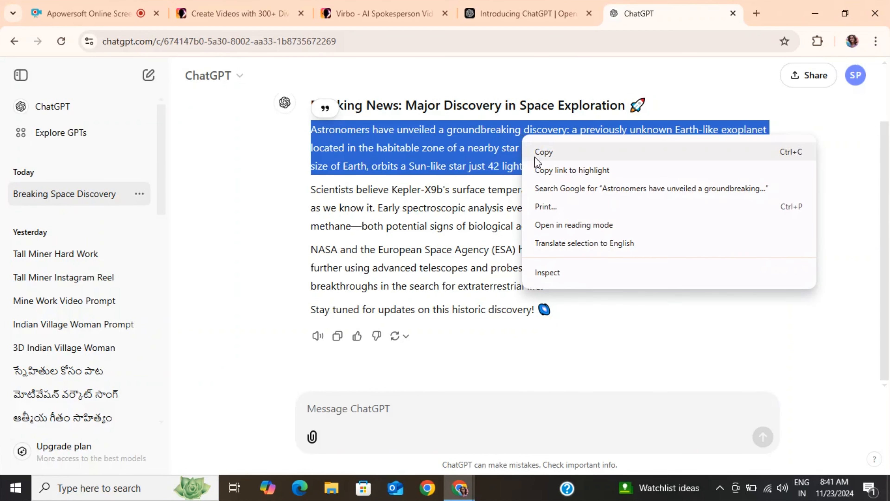
left_click(543, 151)
Step: Switch back to Virbo and replace the default welcome script with the copied news paragraph
left_click(379, 20)
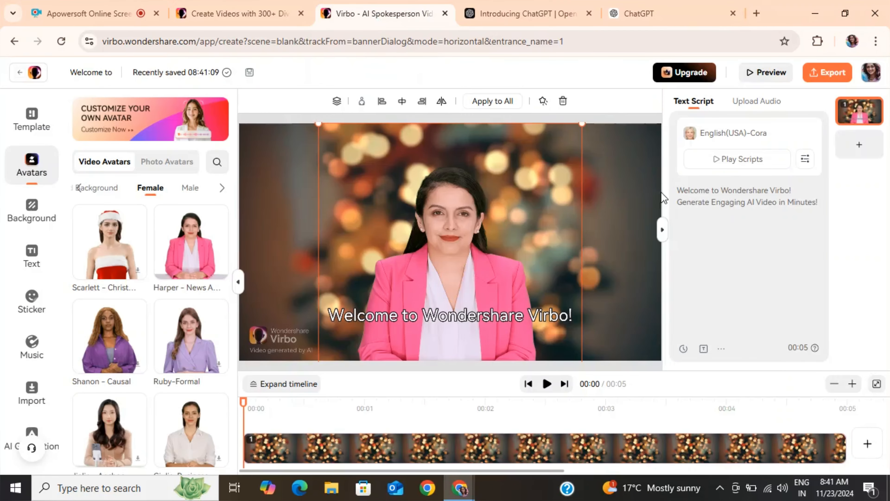
key("ctrl+a")
key("BackSpace")
right_click(701, 190)
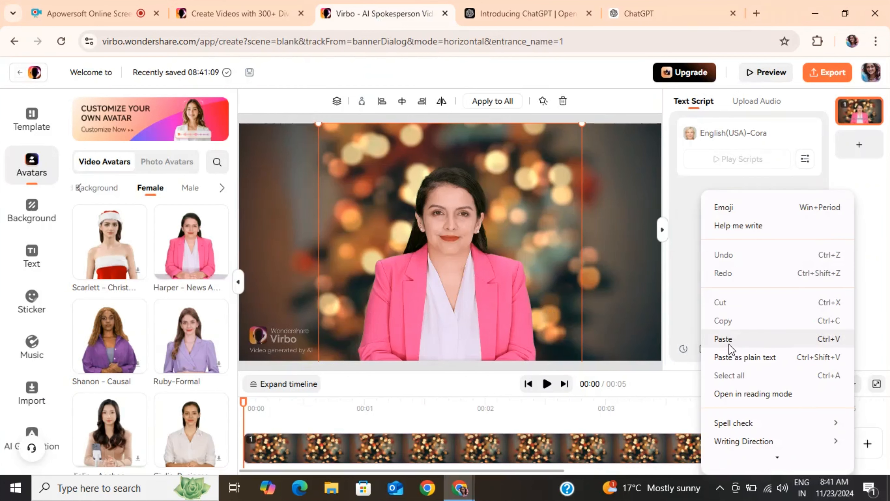
left_click(723, 339)
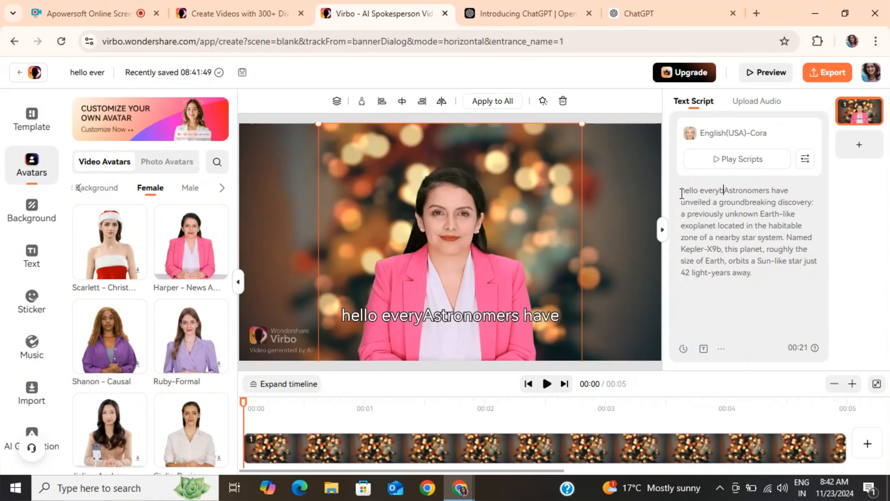
Step: Insert "hello everybody,i am an ai assistant of wondershare virbo...let's get into our today's interesting news," before the script's first sentence
type("body,iam an ai assistant of wondershare virbo...let's get into our today's  interesting news,")
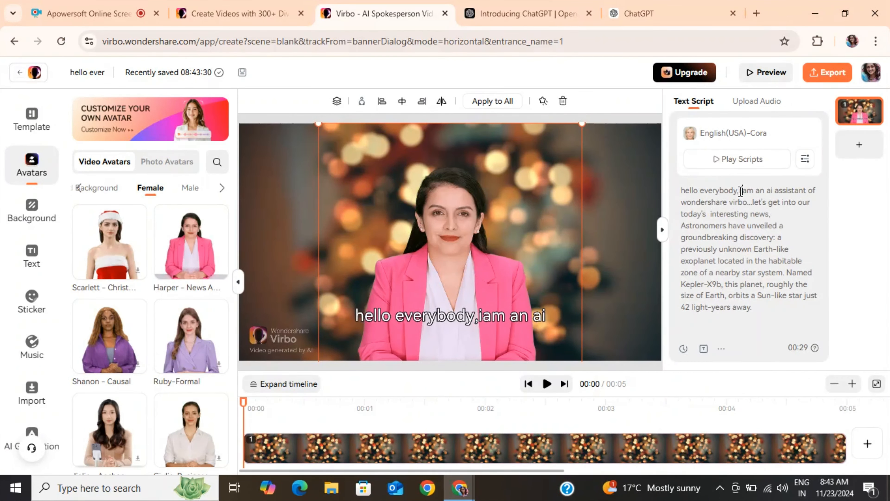
left_click(742, 191)
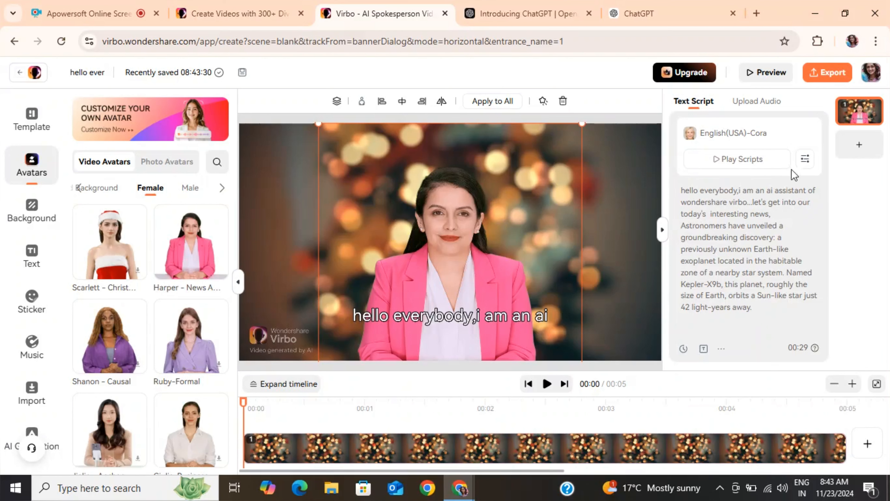
Step: Check the script voice's speed, pitch and volume settings
left_click(807, 162)
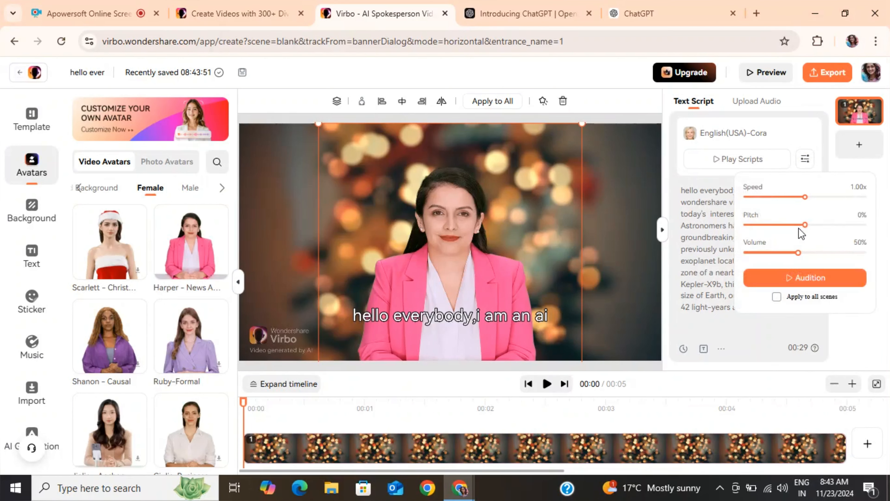
left_click(573, 286)
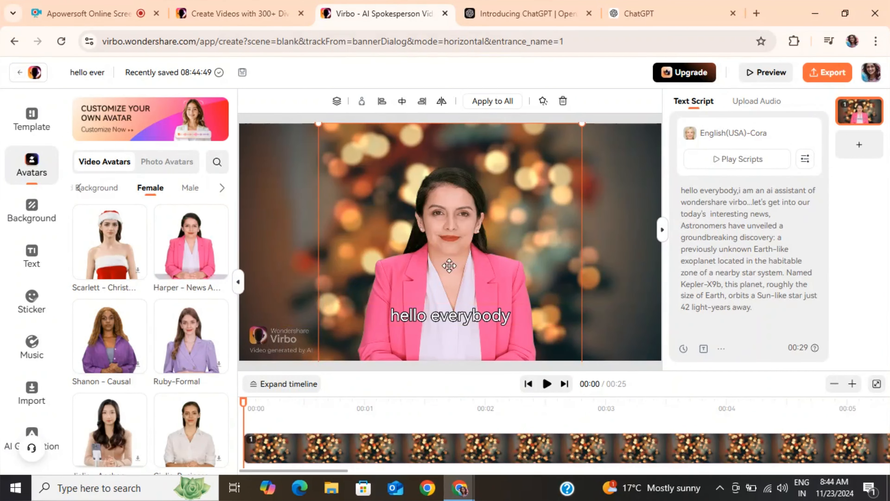
Step: Move the avatar up and slightly left so her hands and desk show, and raise the subtitle above her hands
left_click_drag(448, 265, 451, 206)
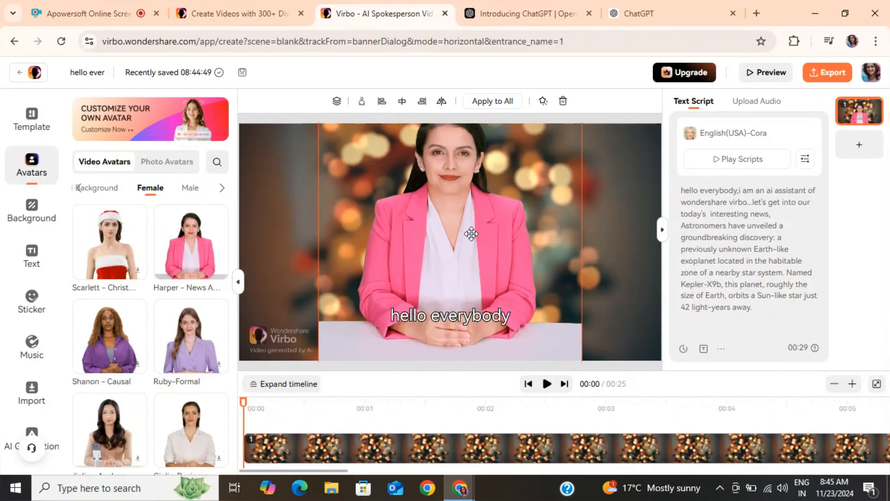
mouse_move(570, 284)
left_mouse_down()
mouse_move(562, 308)
mouse_move(568, 289)
left_mouse_up()
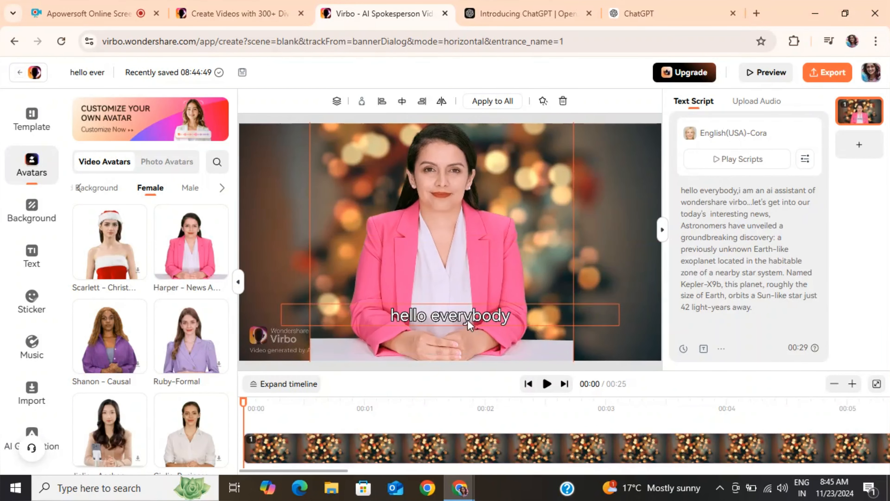
left_click_drag(469, 321, 466, 288)
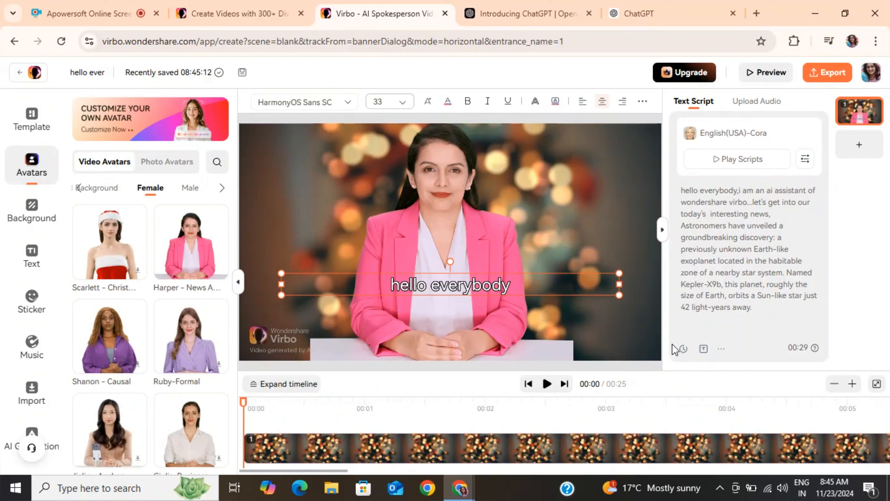
left_click(629, 258)
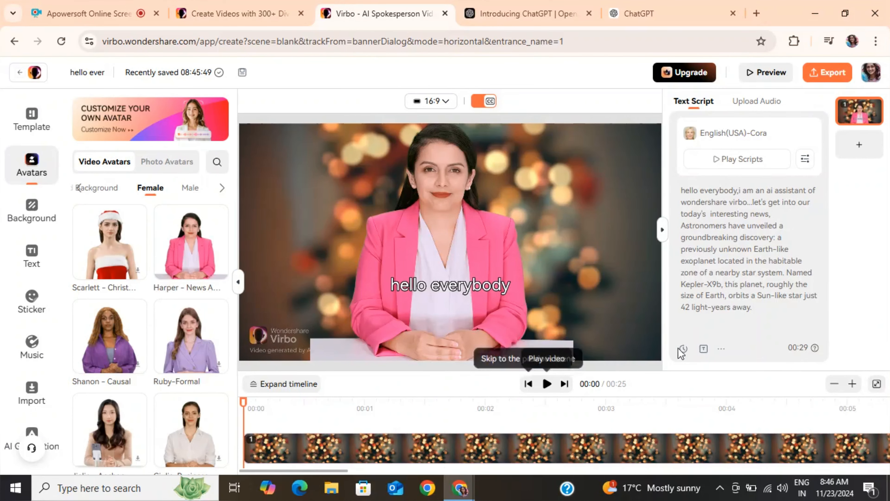
Step: Open the voiceover library and examine its language, gender, scenes and features filters
left_click(772, 138)
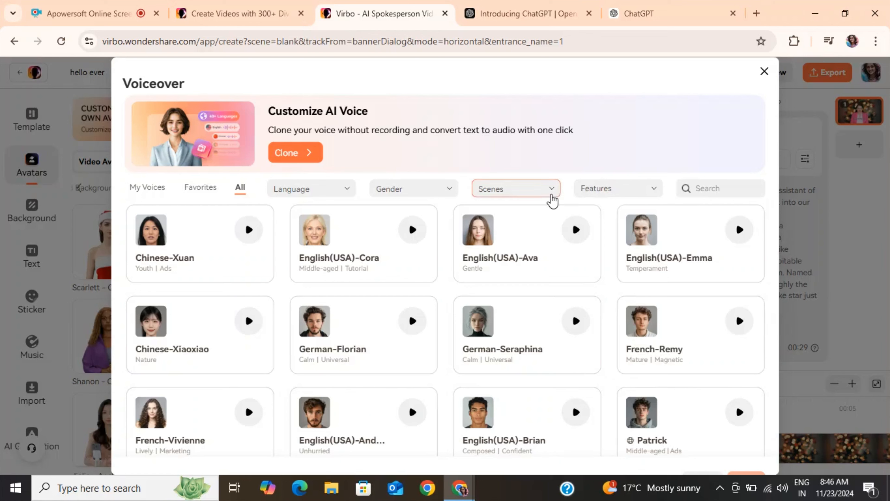
left_click(312, 189)
left_click(419, 193)
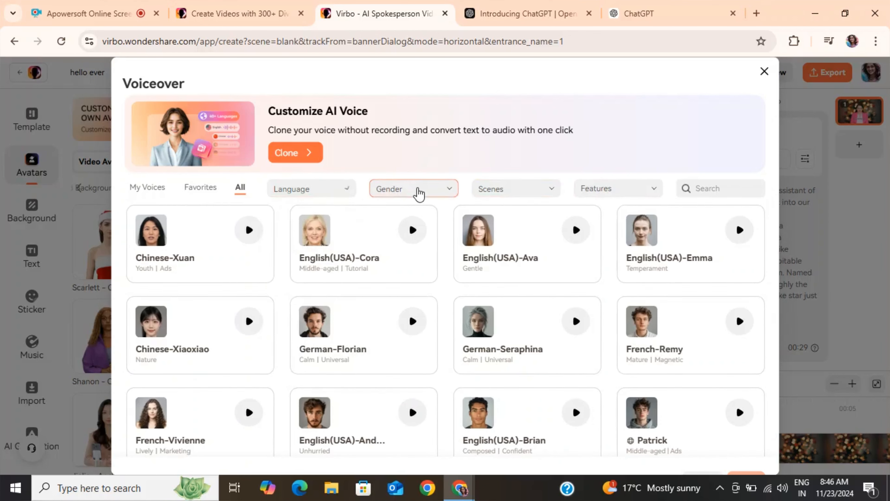
left_click(517, 195)
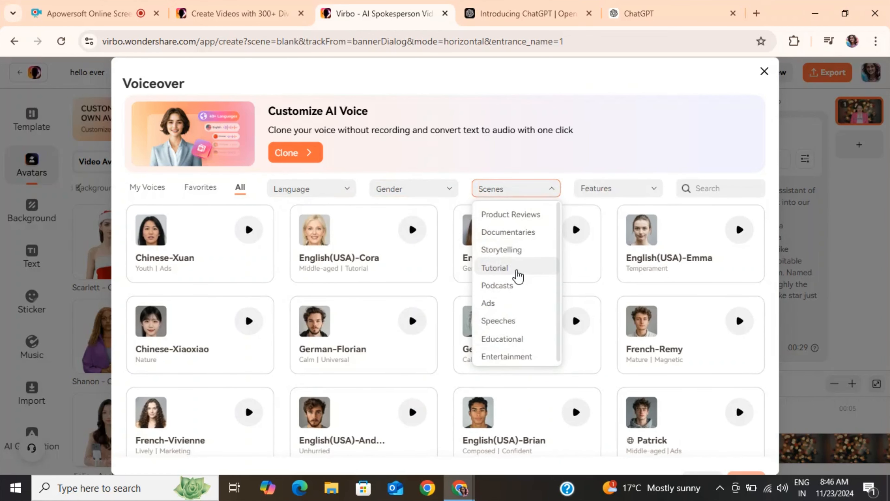
left_click(611, 191)
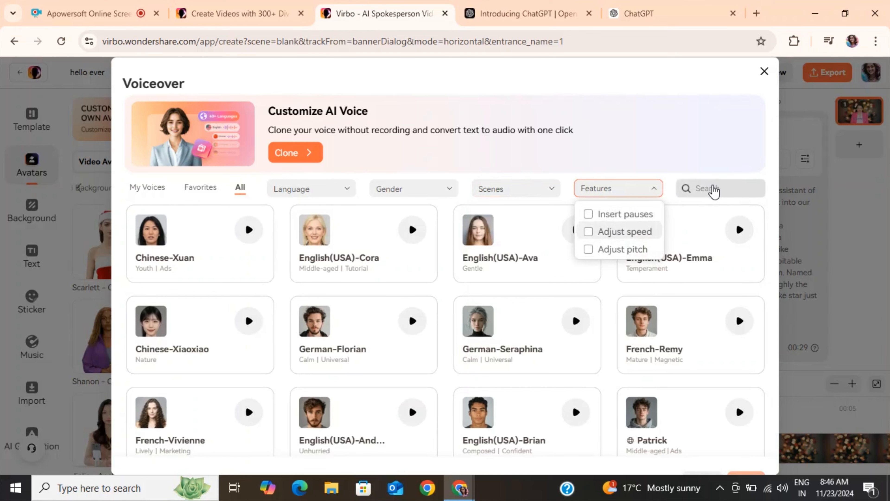
Step: Add the Chinese-Xuan voice to the favorites and look through the favorite and custom voice lists
left_click(144, 223)
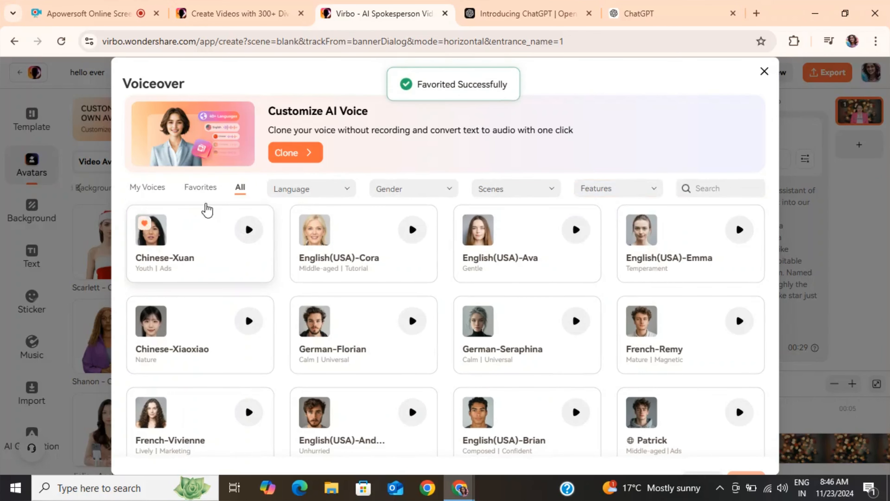
left_click(204, 191)
left_click(162, 195)
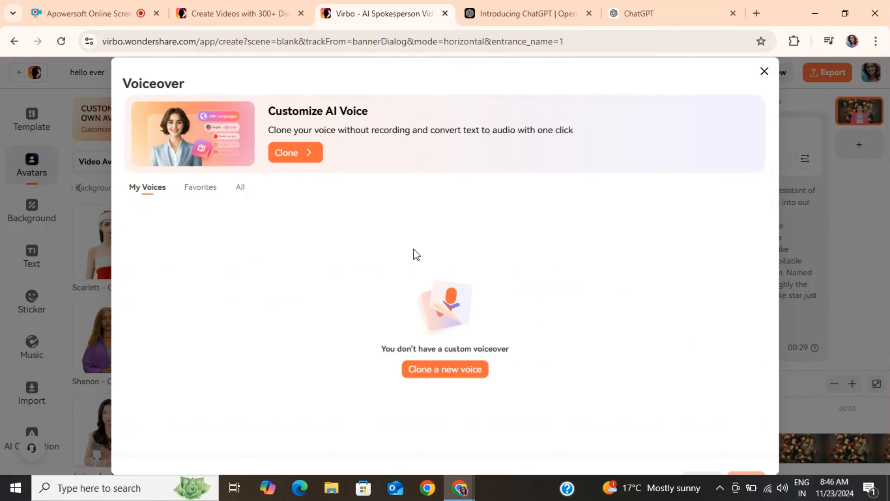
left_click(205, 191)
left_click(239, 191)
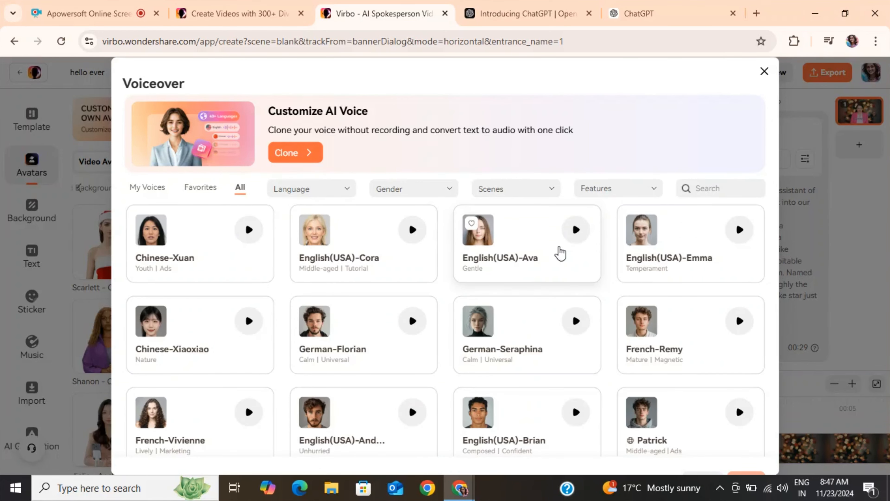
Step: Audition the English(USA)-Ava voice and apply it to the script
left_click(576, 230)
left_click(579, 232)
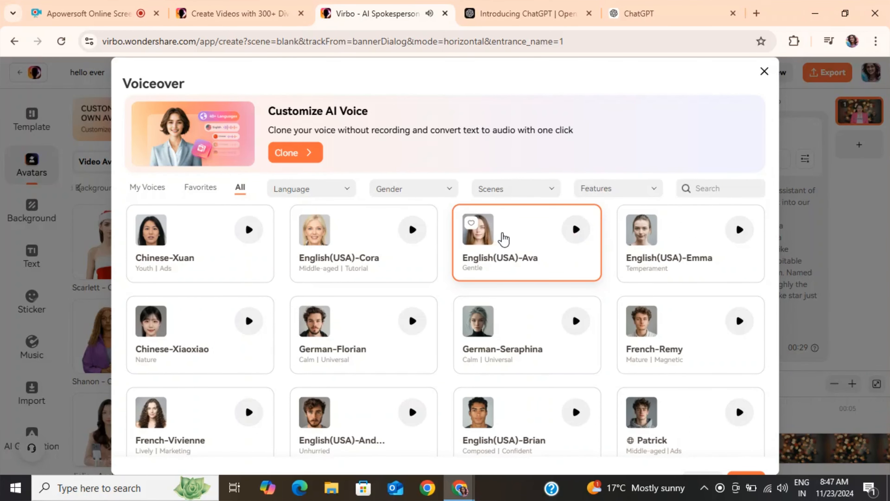
left_click(748, 475)
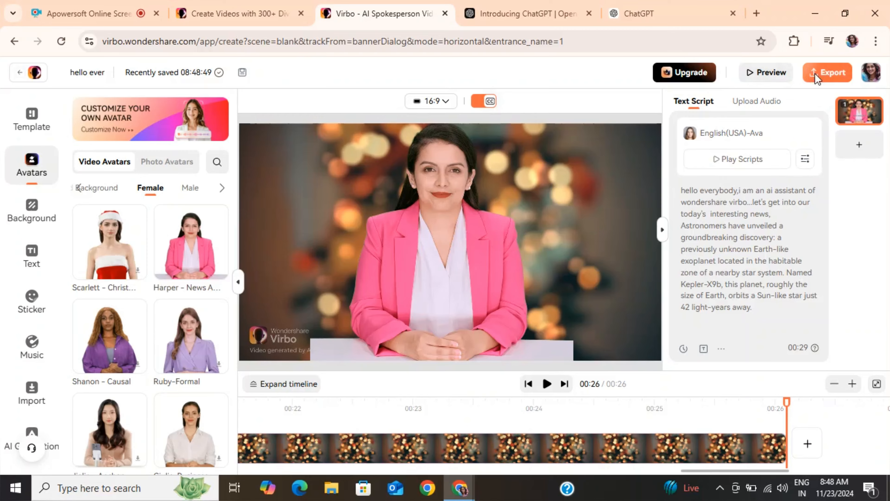
Step: Export the avatar video and play the finished "hello ever" video from My Creations
left_click(815, 73)
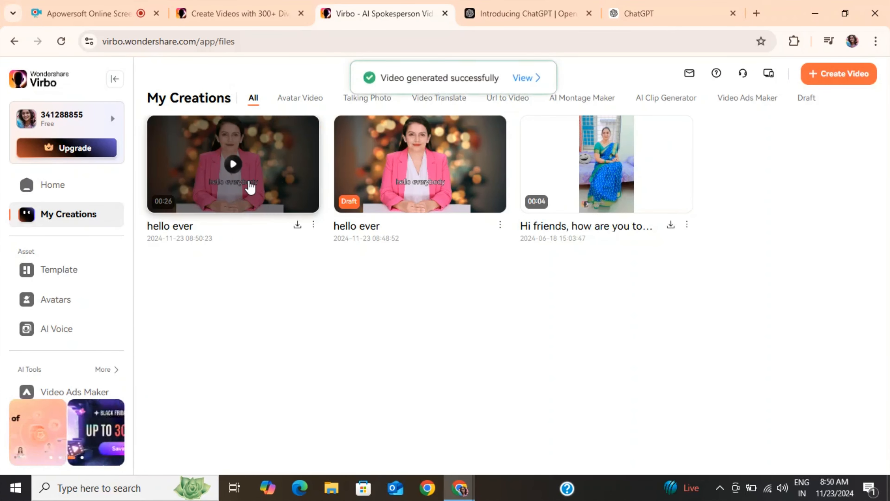
left_click(236, 167)
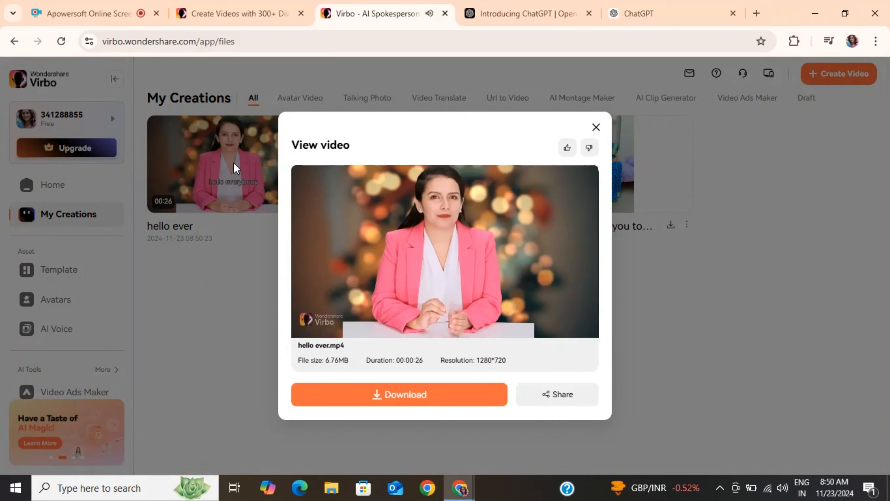
Step: Download the finished "hello ever" video, and view the "Hi friends, how are you to…" video from My Creations in full screen
left_click(411, 394)
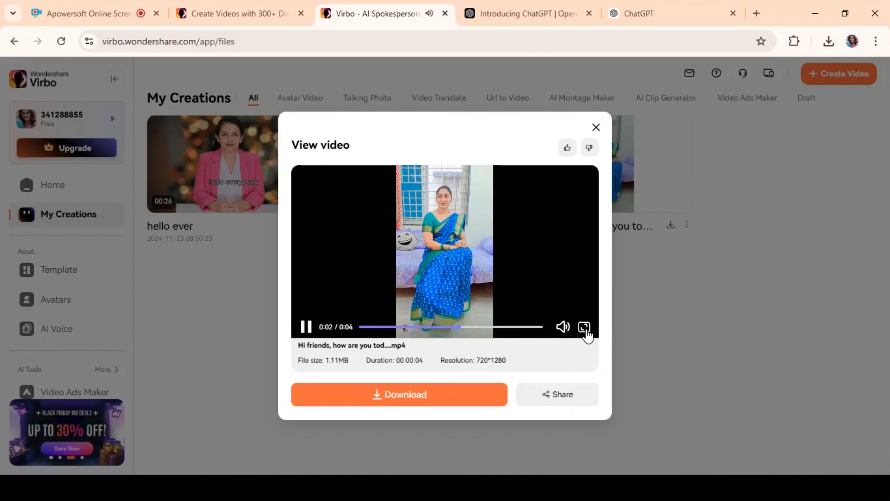
left_click(584, 326)
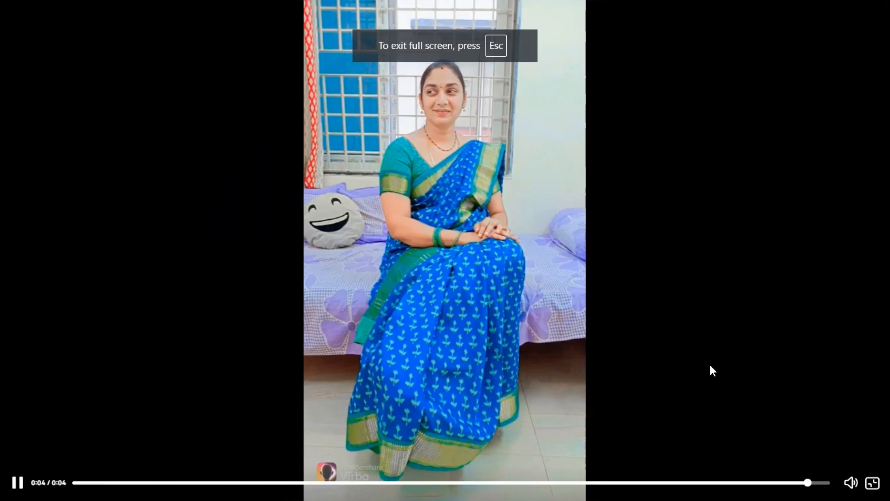
key("Escape")
key("Escape")
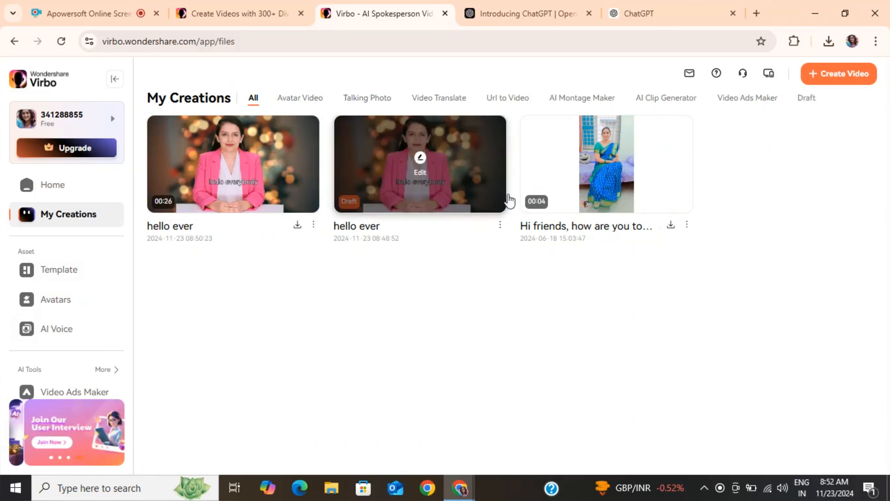
mouse_move(595, 172)
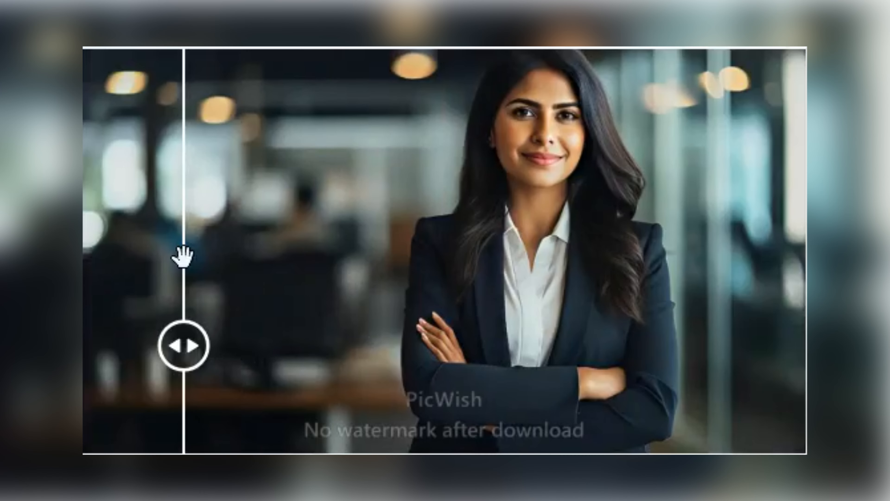
Step: Compare the businesswoman portrait before and after enhancement by sweeping the comparison divider across the image
left_click_drag(191, 255, 761, 259)
Step: Search Google for "picwish image enhancer" and open the PicWish Free AI Photo Enhancer page
type("pi")
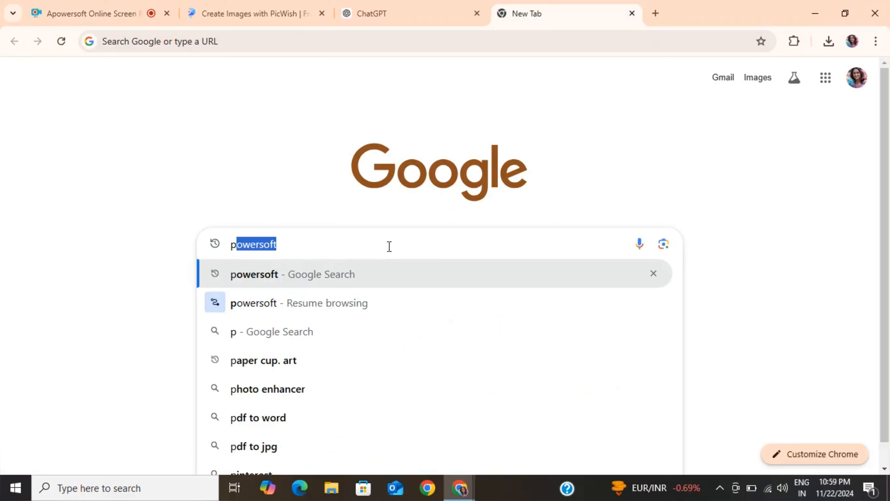
type("cwish")
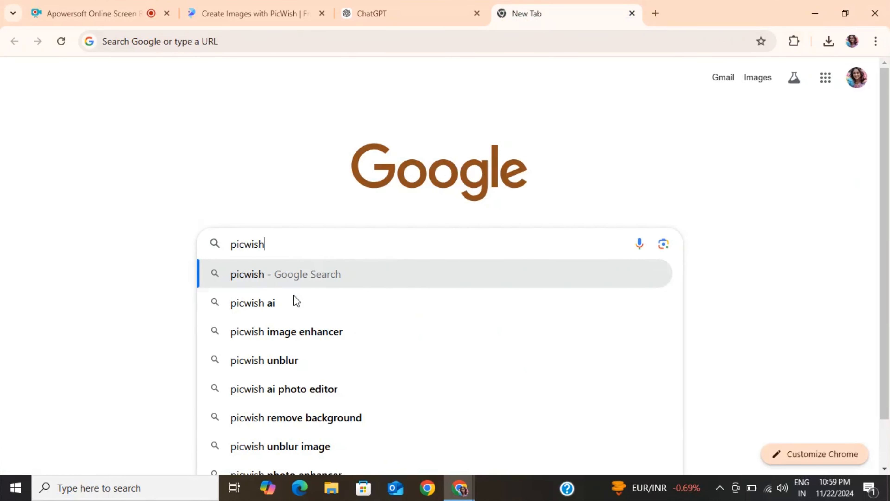
left_click(283, 339)
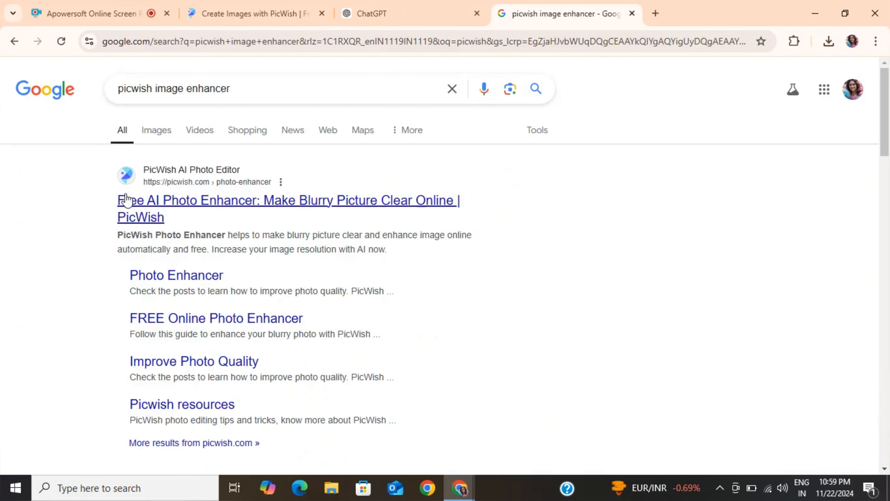
left_click(250, 202)
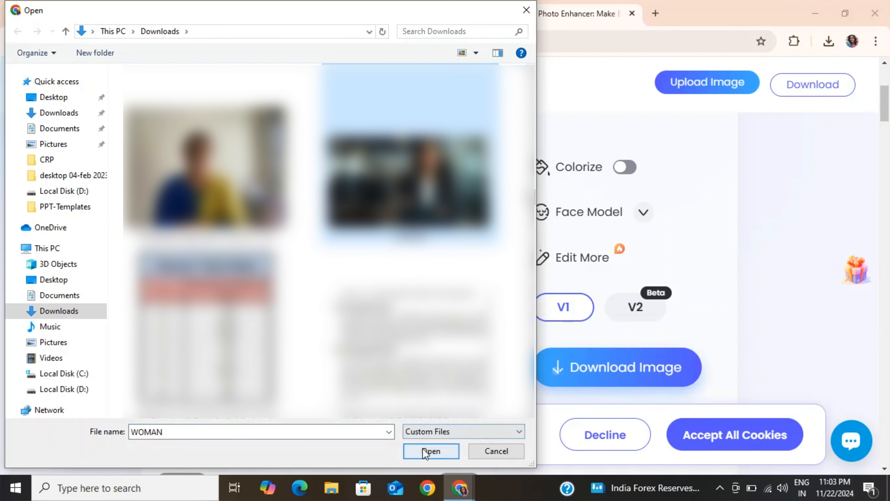
Step: Upload the WOMAN image from the Downloads folder to the PicWish photo enhancer for processing
left_click(425, 453)
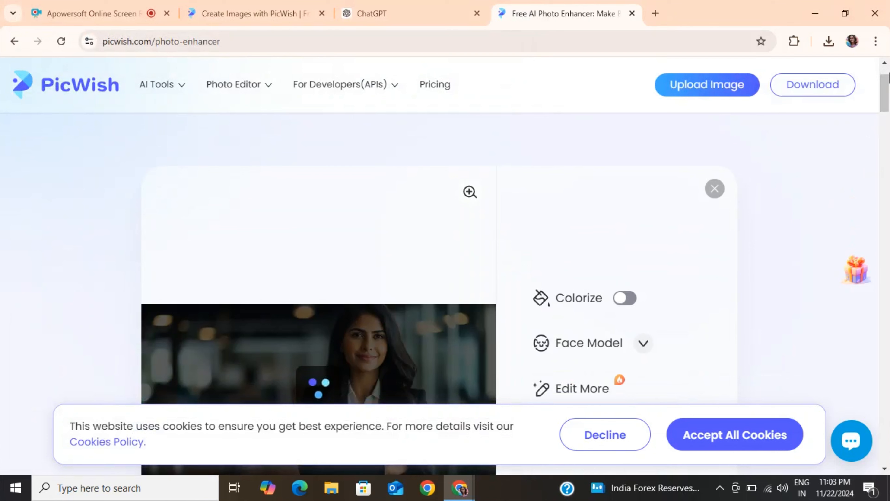
left_click_drag(886, 91, 886, 106)
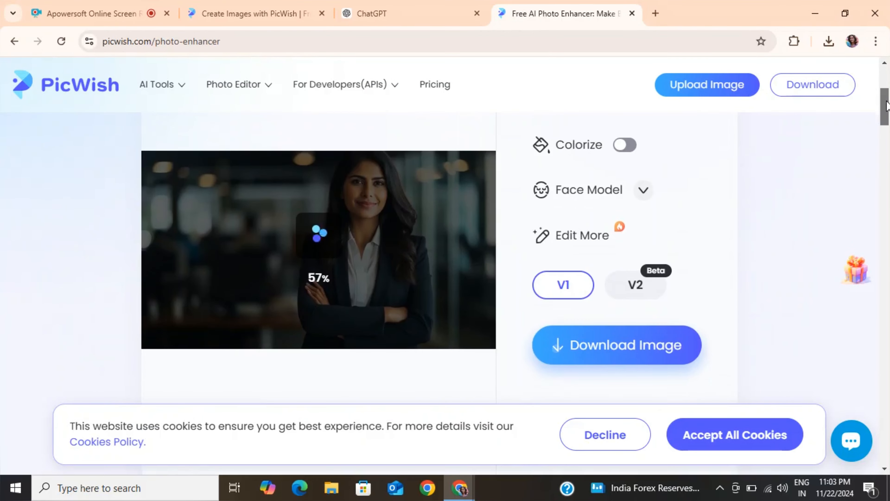